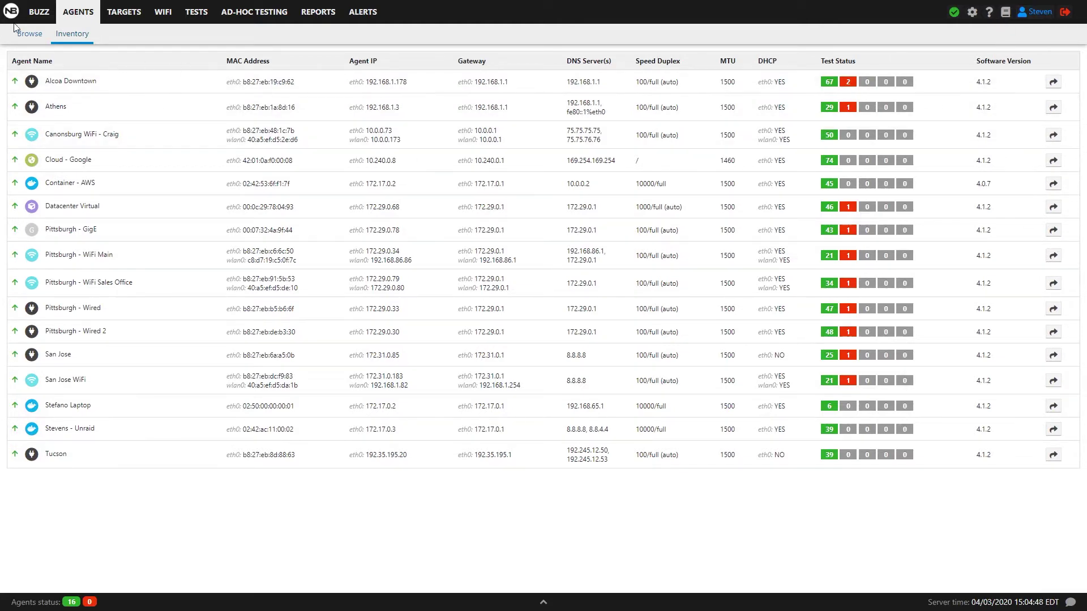
Browse the agents and open the details of the Unraid container agent.
{"action": "left_click", "coordinate": [29, 34]}
{"action": "scroll", "coordinate": [121, 551], "scroll_direction": "down", "scroll_amount": 2}
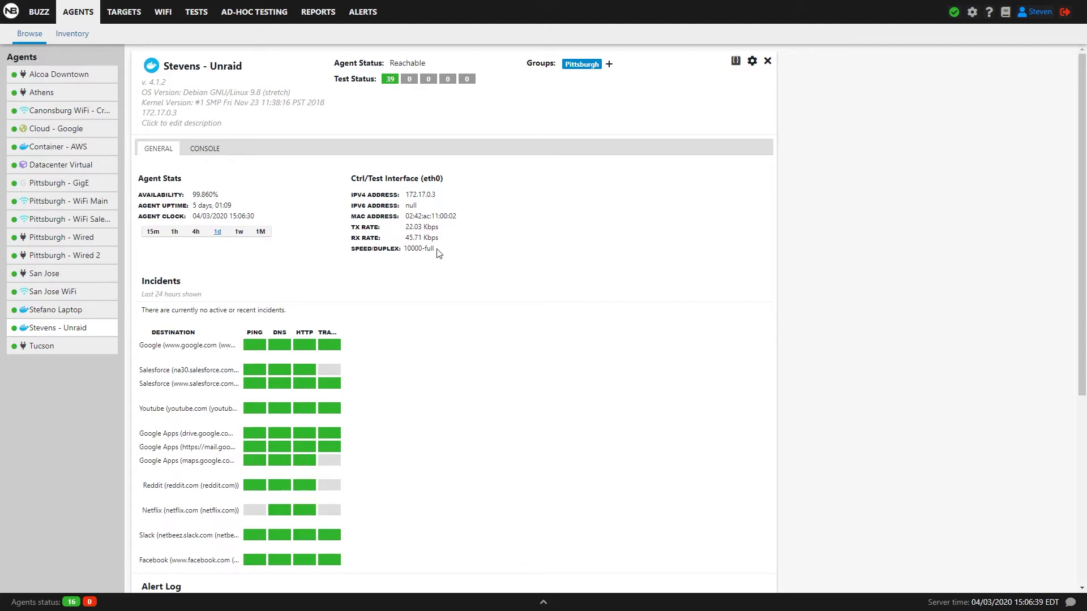
{"action": "scroll", "coordinate": [230, 237], "scroll_direction": "down", "scroll_amount": 1}
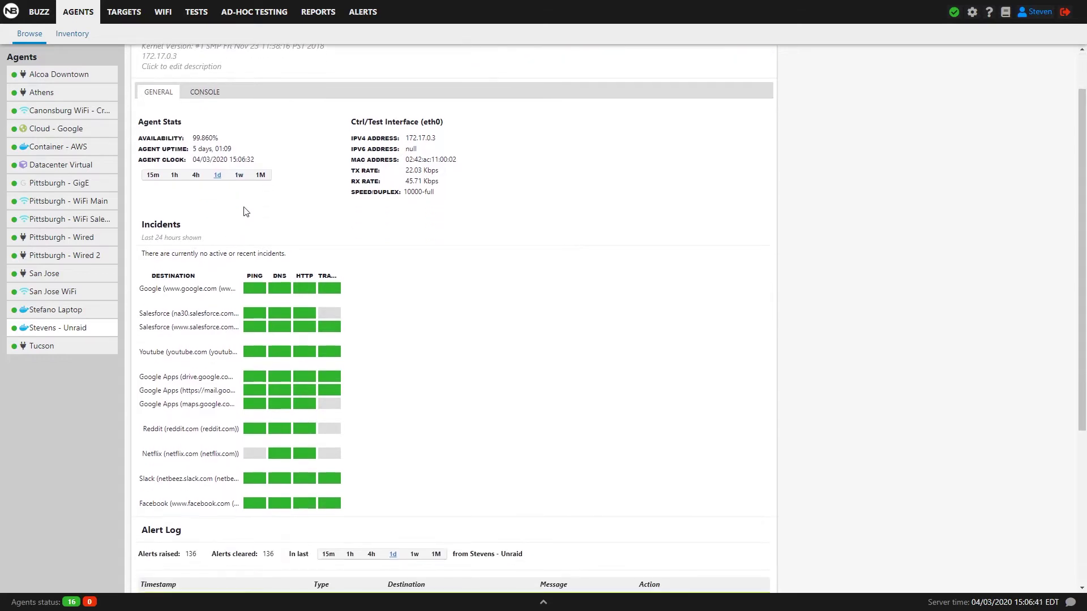
Compare the agent's stats over the last 15 minutes, one day and one week, finishing on the one-day range.
{"action": "left_click", "coordinate": [150, 177]}
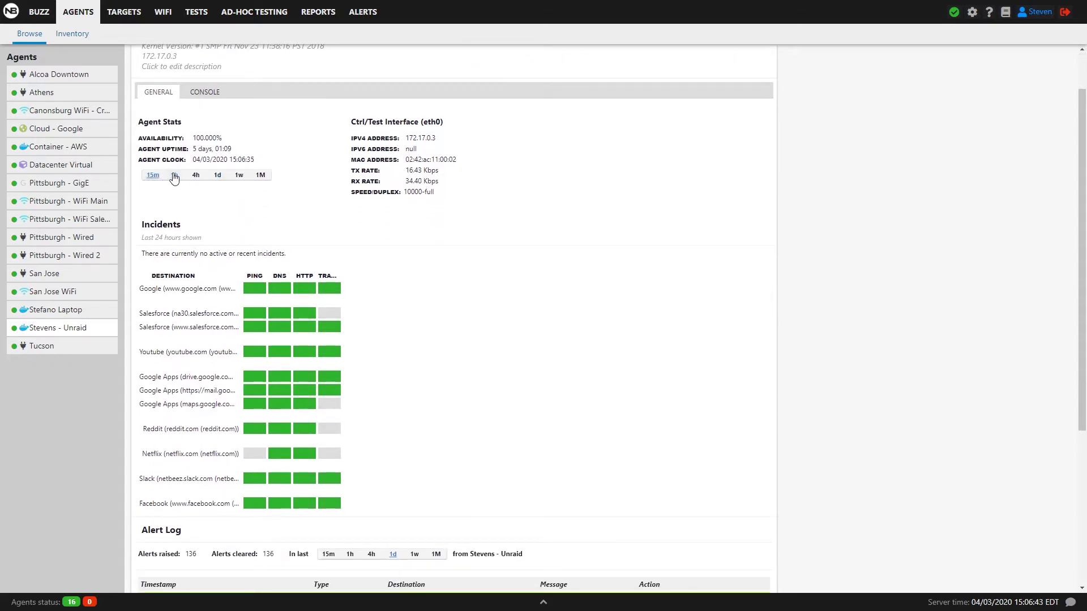
{"action": "left_click", "coordinate": [217, 177]}
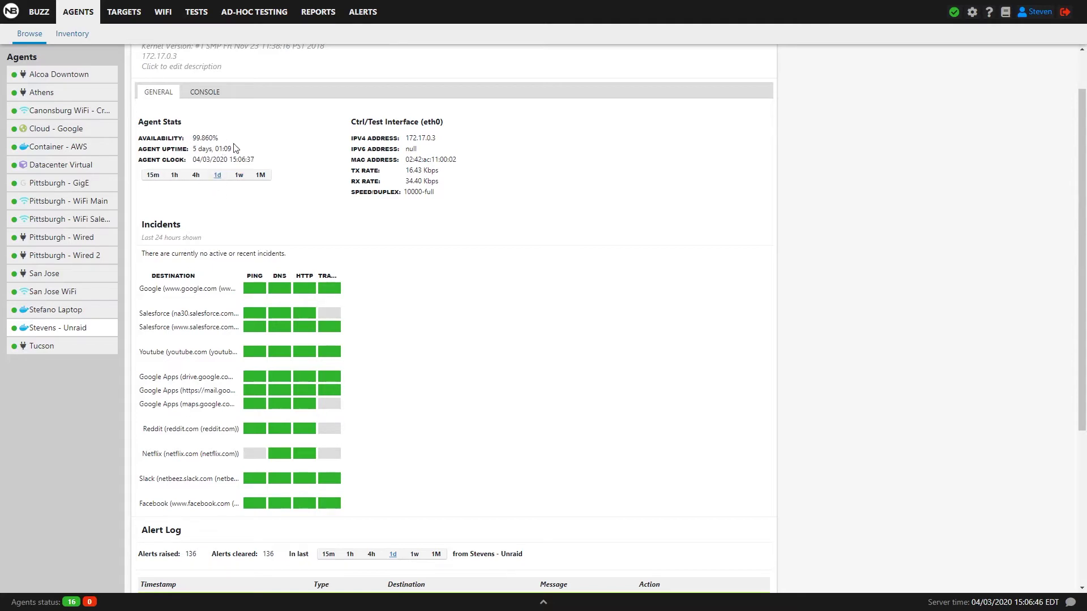
{"action": "left_click", "coordinate": [238, 177]}
{"action": "left_click", "coordinate": [218, 176]}
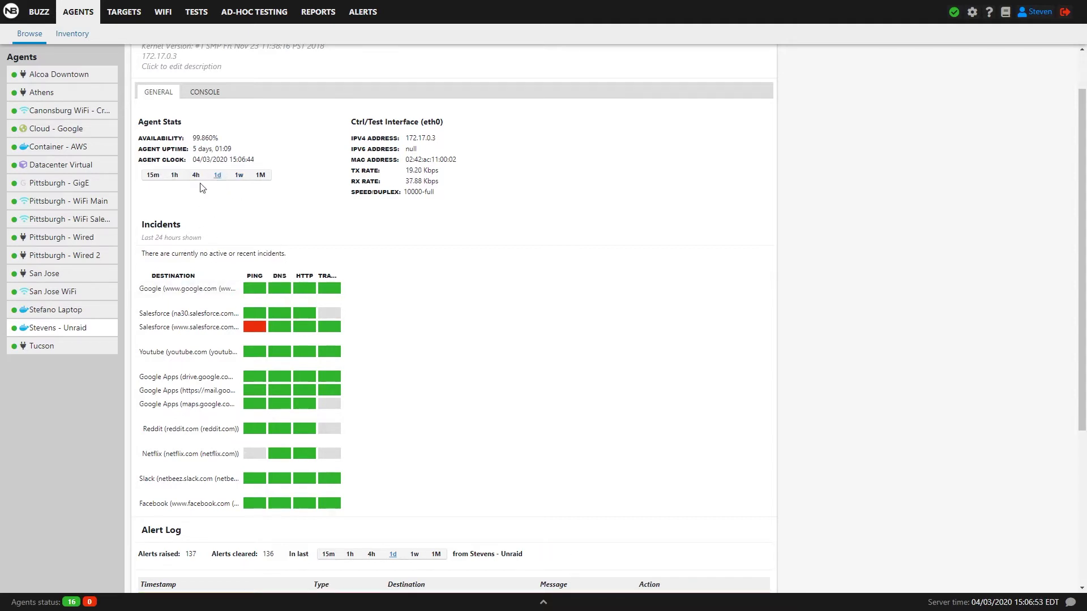
{"action": "scroll", "coordinate": [245, 226], "scroll_direction": "down", "scroll_amount": 2}
{"action": "scroll", "coordinate": [371, 347], "scroll_direction": "down", "scroll_amount": 2}
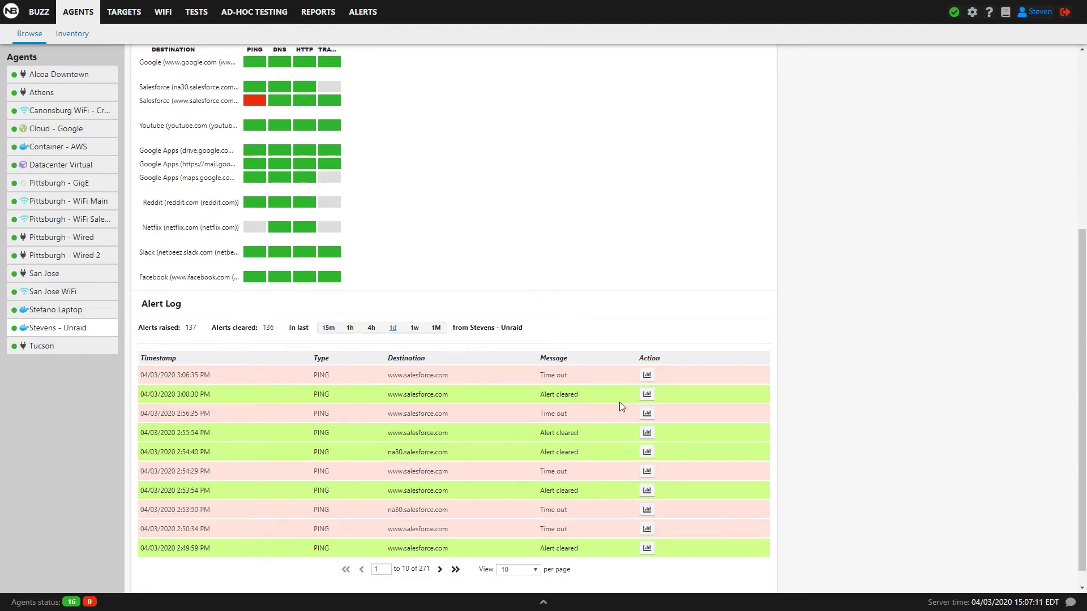
{"action": "left_click", "coordinate": [647, 376]}
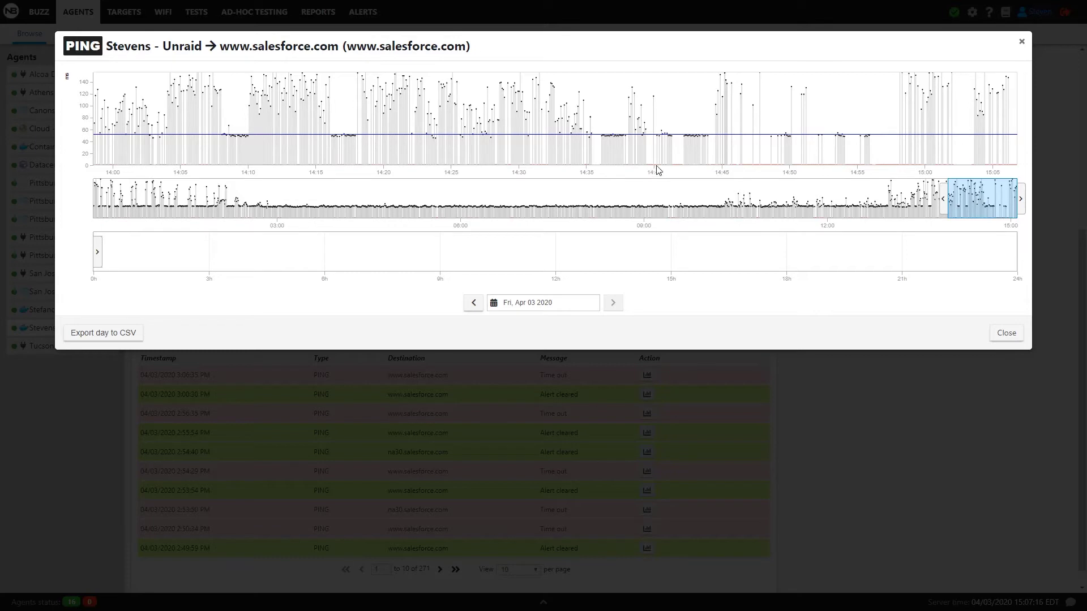
{"action": "mouse_move", "coordinate": [979, 203]}
{"action": "left_mouse_down"}
{"action": "mouse_move", "coordinate": [956, 201]}
{"action": "mouse_move", "coordinate": [983, 201]}
{"action": "left_mouse_up"}
{"action": "left_click_drag", "start_coordinate": [947, 202], "coordinate": [989, 205]}
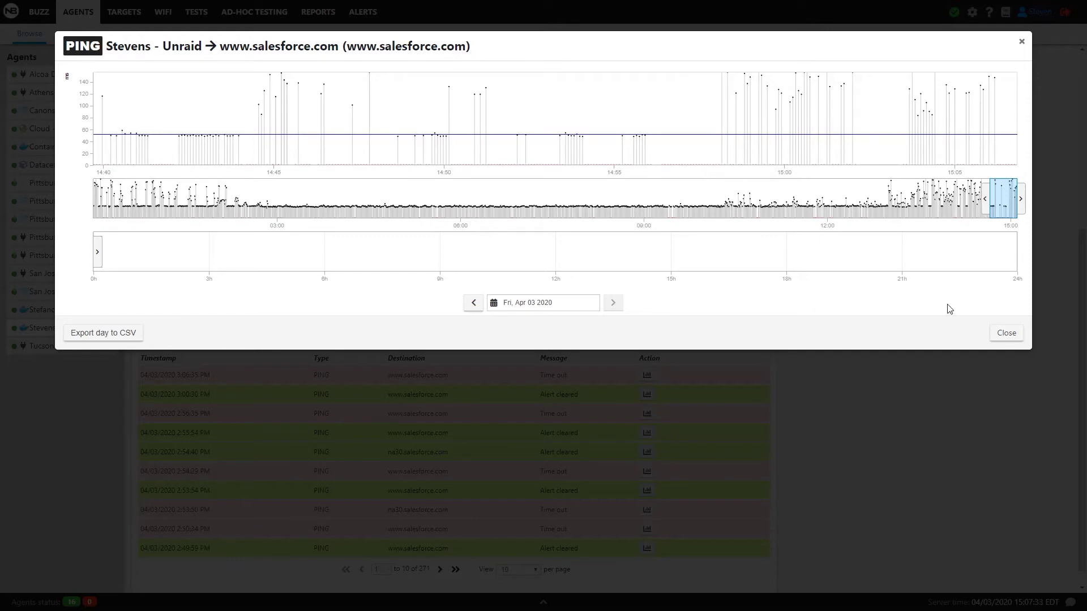
{"action": "left_click", "coordinate": [1006, 333]}
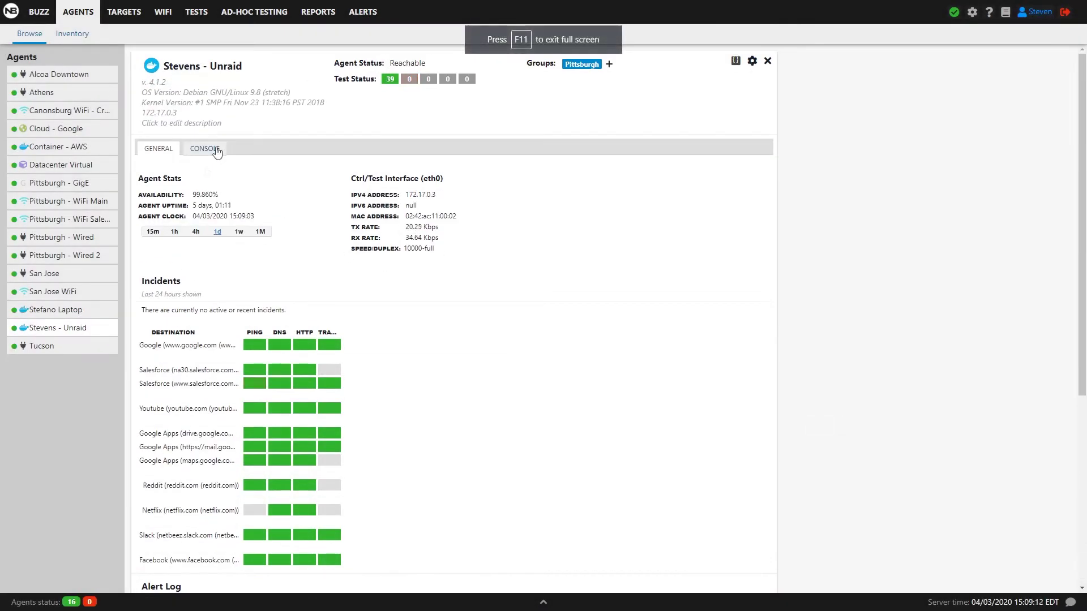
View the Unraid agent's console and return to its general information.
{"action": "left_click", "coordinate": [211, 148]}
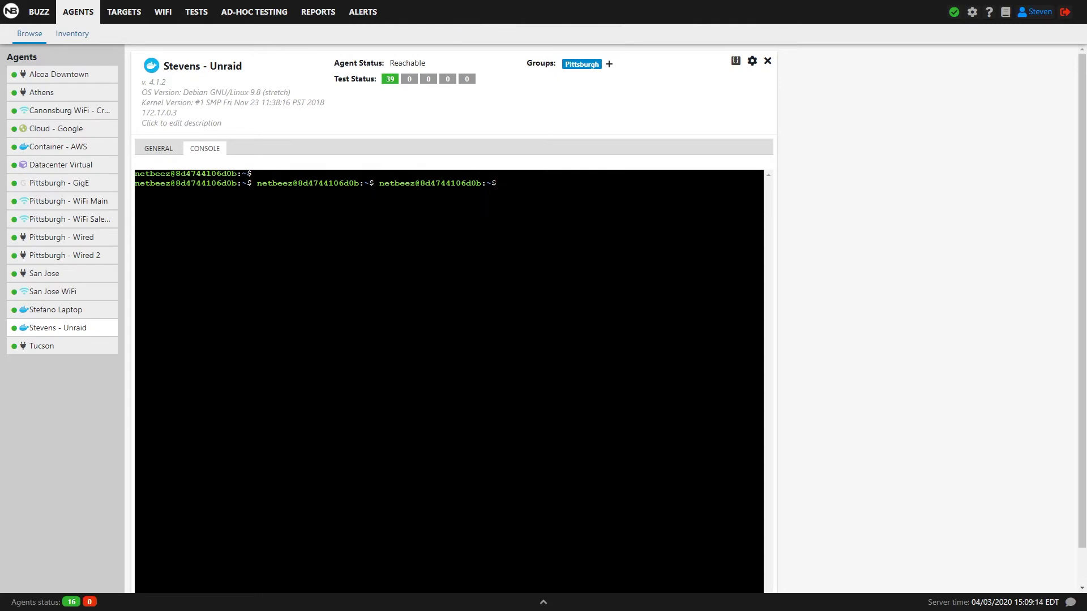
{"action": "left_click", "coordinate": [156, 148]}
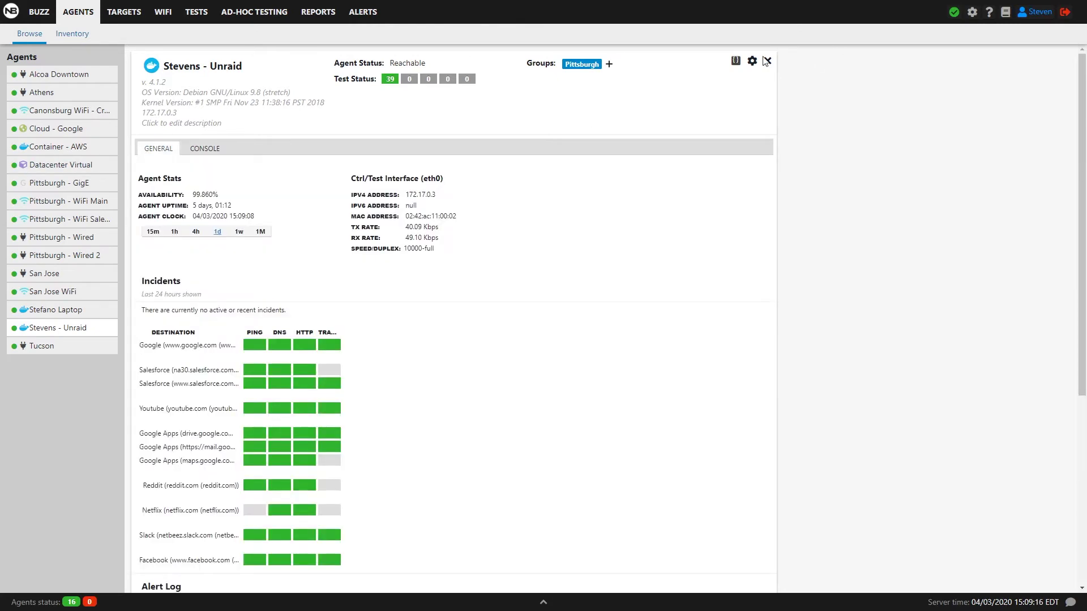
Review the targets available for assignment to the Unraid agent and save the target selection.
{"action": "left_click", "coordinate": [752, 61]}
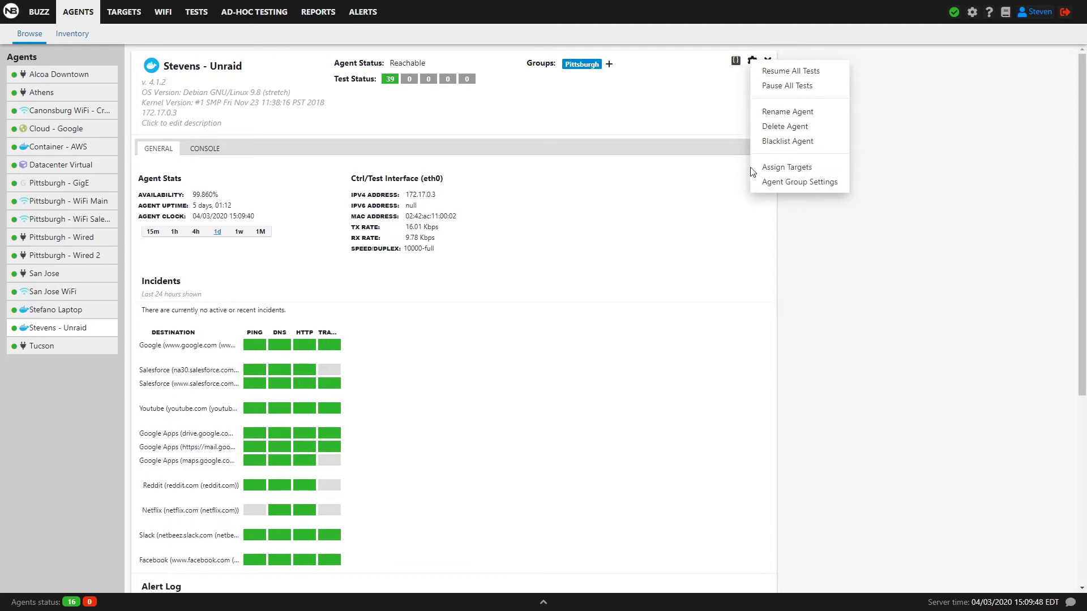
{"action": "left_click", "coordinate": [787, 167]}
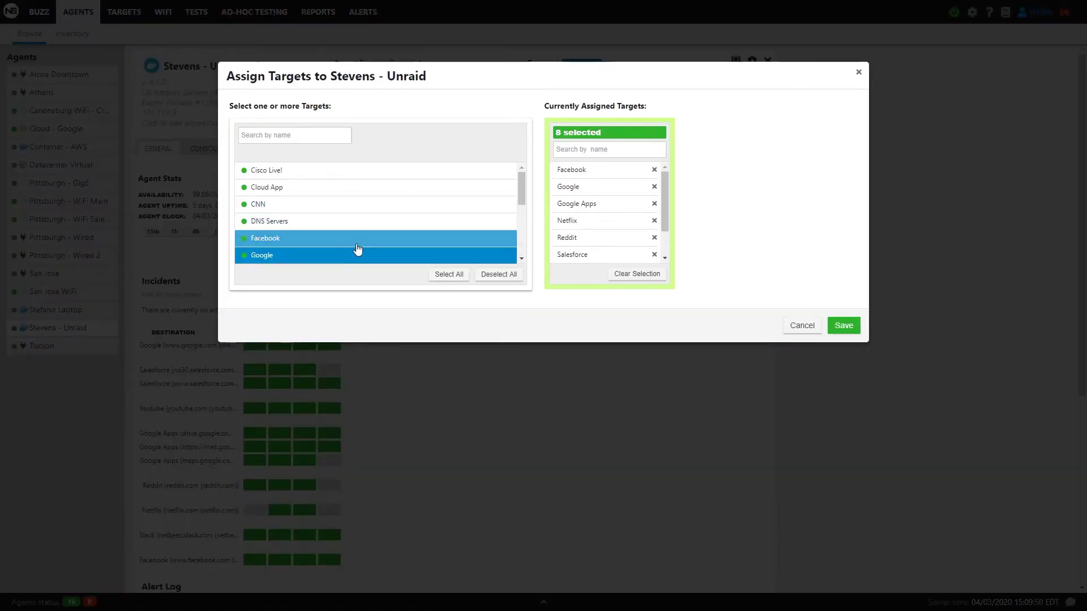
{"action": "scroll", "coordinate": [366, 232], "scroll_direction": "down", "scroll_amount": 2}
{"action": "scroll", "coordinate": [368, 222], "scroll_direction": "up", "scroll_amount": 3}
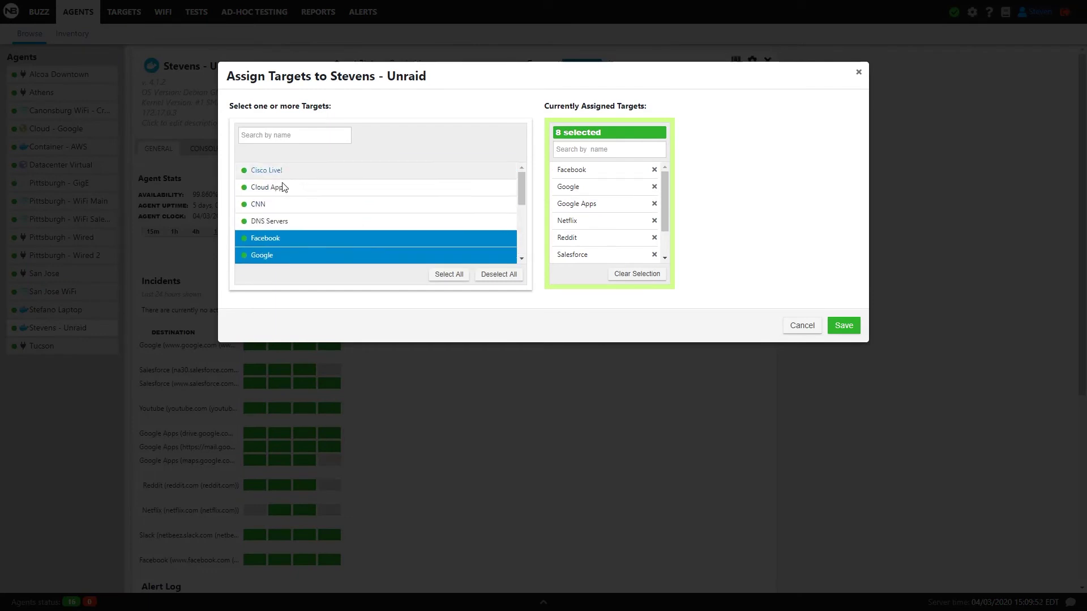
{"action": "scroll", "coordinate": [295, 215], "scroll_direction": "down", "scroll_amount": 2}
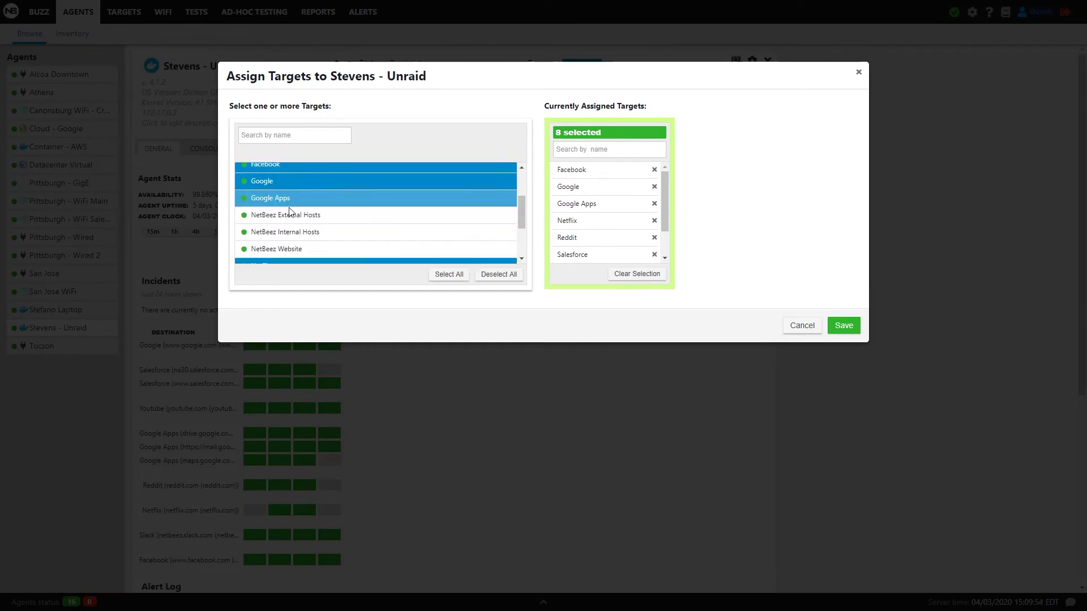
{"action": "scroll", "coordinate": [295, 232], "scroll_direction": "down", "scroll_amount": 1}
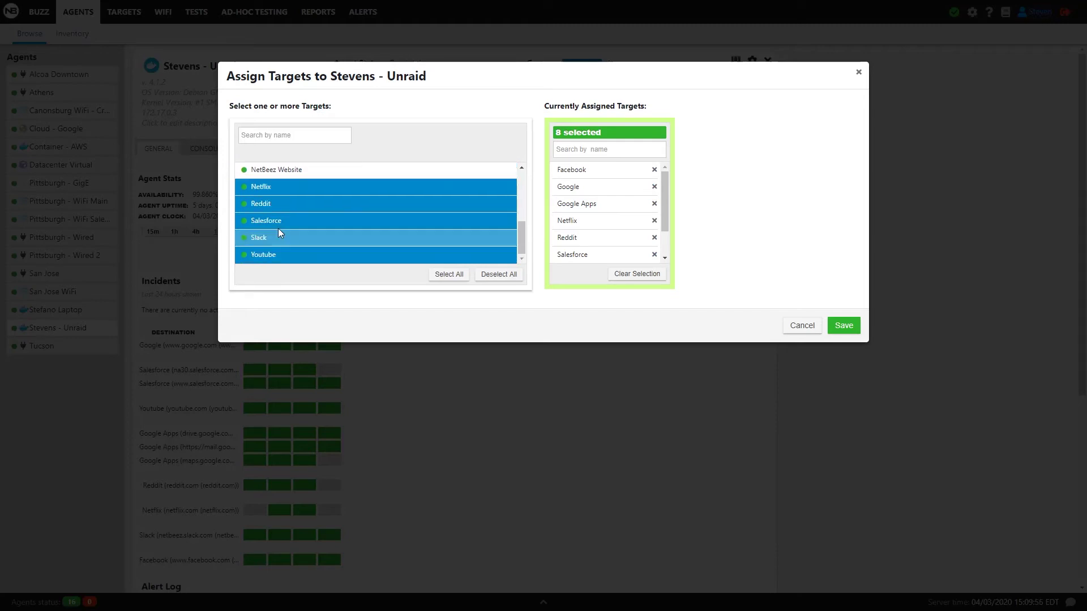
{"action": "left_click", "coordinate": [834, 328]}
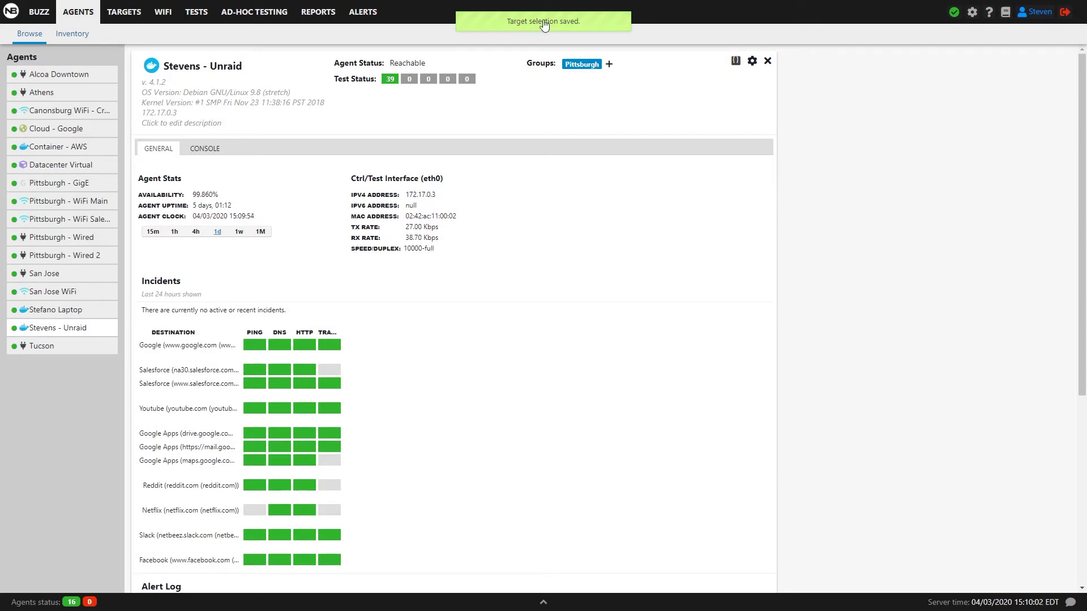
Try selecting the International Locations, San Jose and Default Group memberships for the agent, deselect them again, and confirm with only Pittsburgh selected.
{"action": "left_click", "coordinate": [610, 65]}
{"action": "left_click", "coordinate": [422, 306]}
{"action": "left_click", "coordinate": [420, 306]}
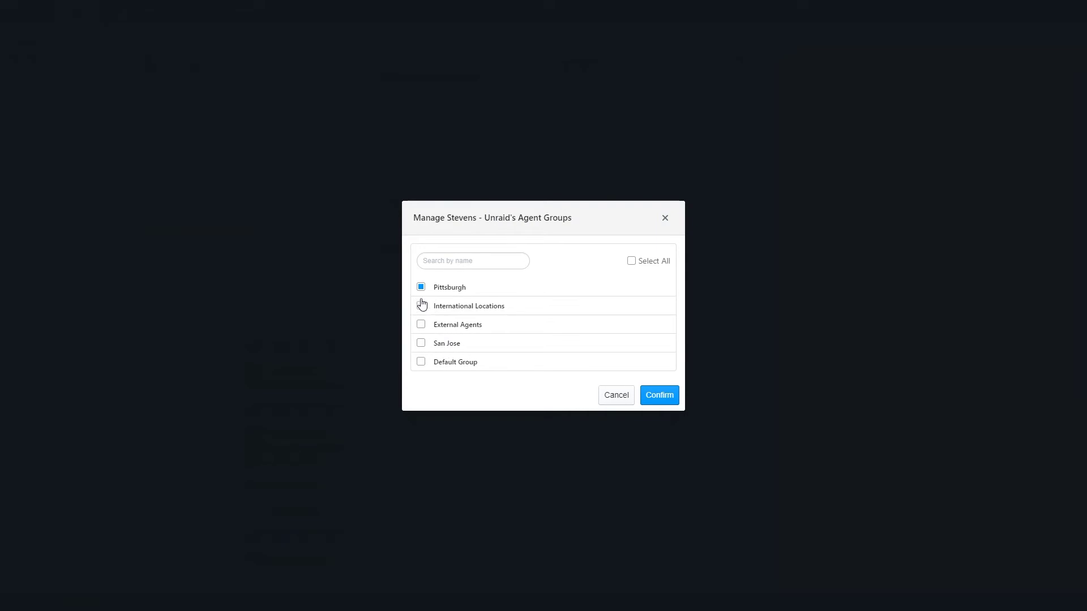
{"action": "left_click", "coordinate": [421, 344]}
{"action": "left_click", "coordinate": [421, 363]}
{"action": "left_click", "coordinate": [421, 363]}
{"action": "left_click", "coordinate": [422, 344]}
{"action": "left_click", "coordinate": [659, 395]}
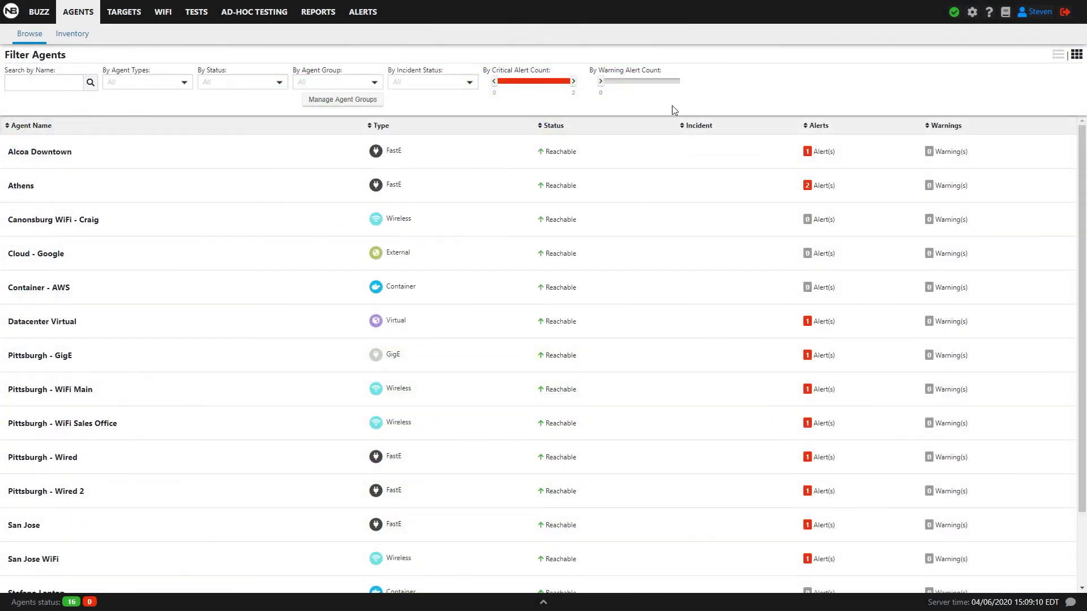
Open the agent group management and view the actions available for the Pittsburgh group.
{"action": "left_click", "coordinate": [355, 106]}
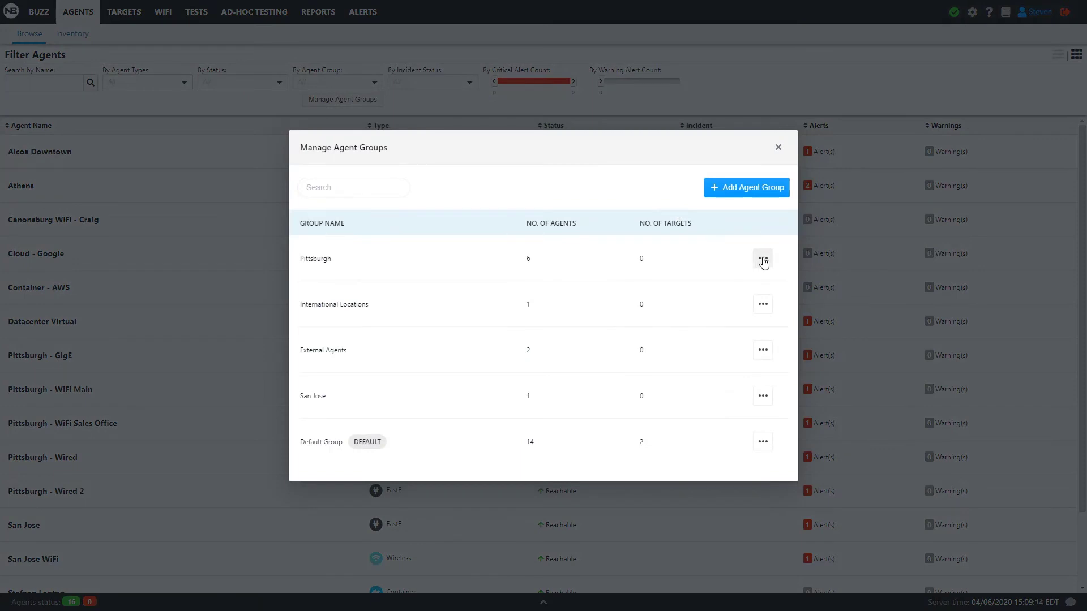
{"action": "left_click", "coordinate": [763, 260]}
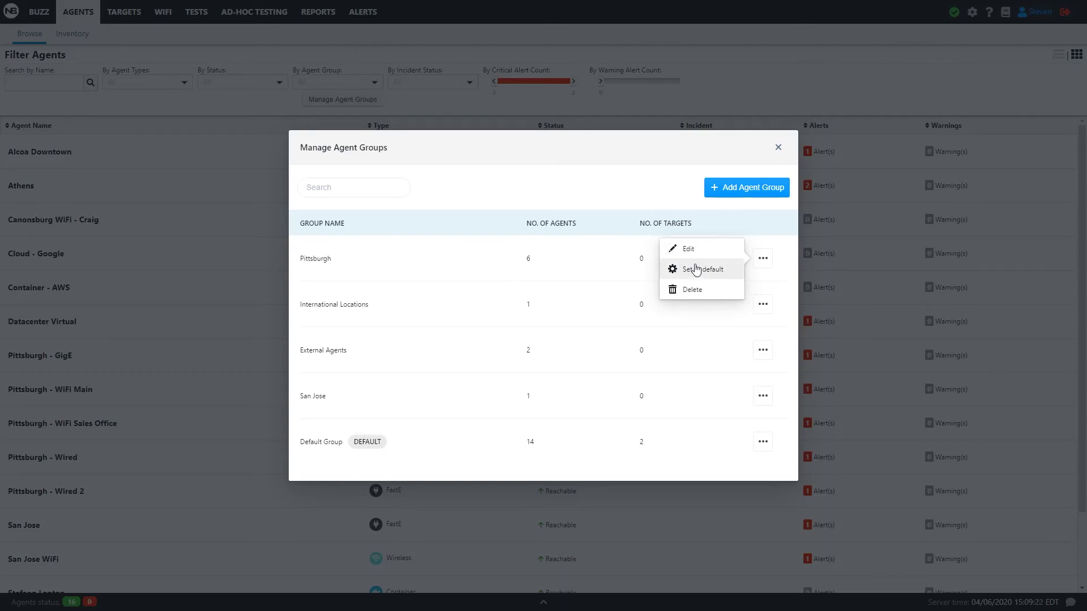
{"action": "left_click", "coordinate": [638, 188]}
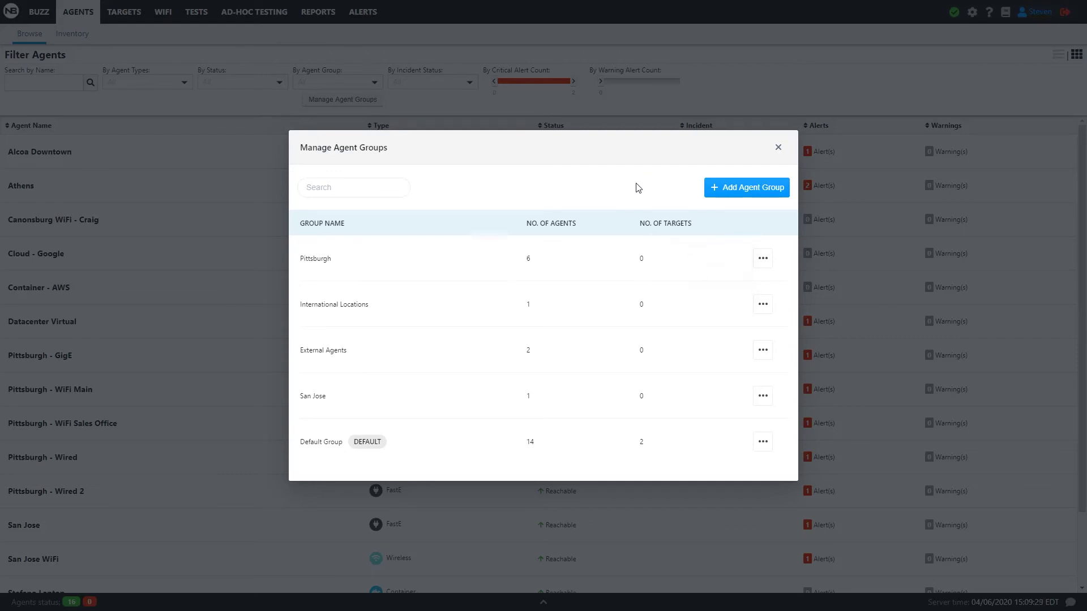
Start a new agent group and include the Pittsburgh - WiFi Main, Pittsburgh - WiFi Sales Office and Unraid agents.
{"action": "left_click", "coordinate": [724, 192]}
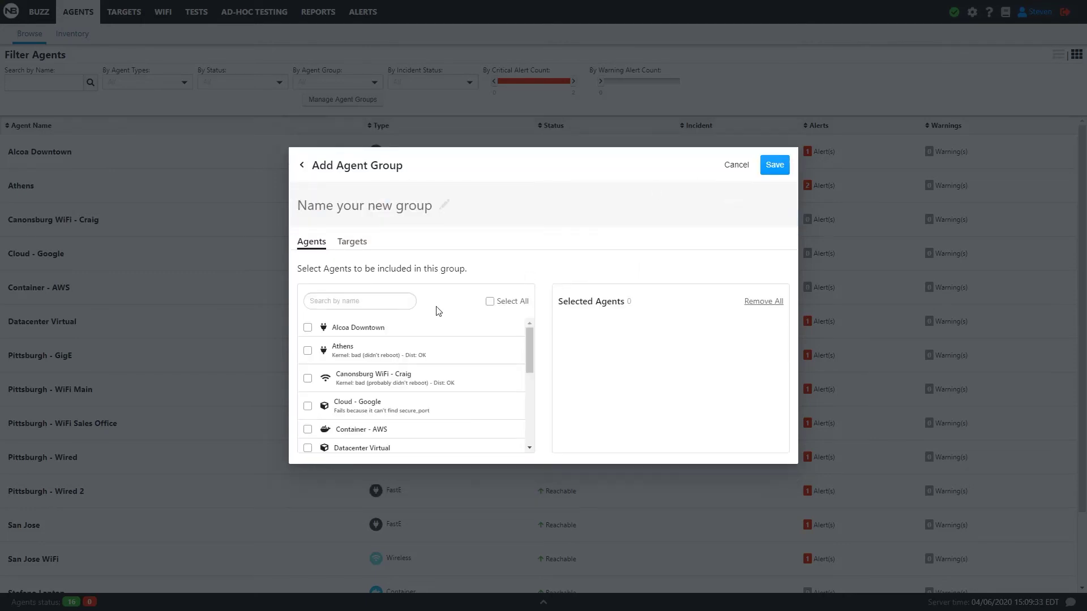
{"action": "scroll", "coordinate": [339, 335], "scroll_direction": "down", "scroll_amount": 1}
{"action": "scroll", "coordinate": [338, 367], "scroll_direction": "down", "scroll_amount": 3}
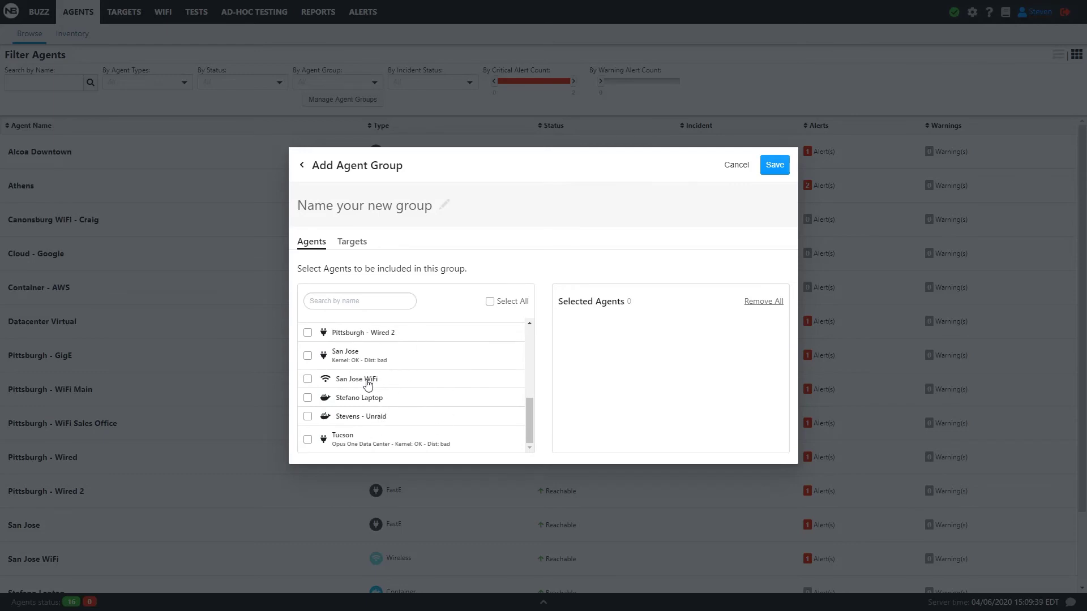
{"action": "scroll", "coordinate": [364, 381], "scroll_direction": "up", "scroll_amount": 4}
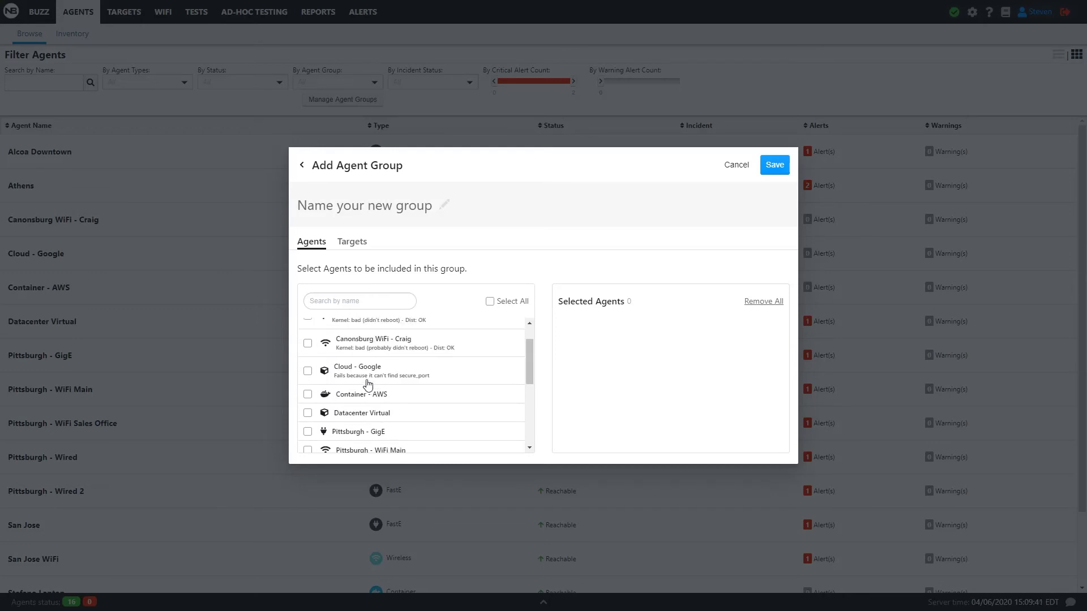
{"action": "scroll", "coordinate": [331, 373], "scroll_direction": "down", "scroll_amount": 2}
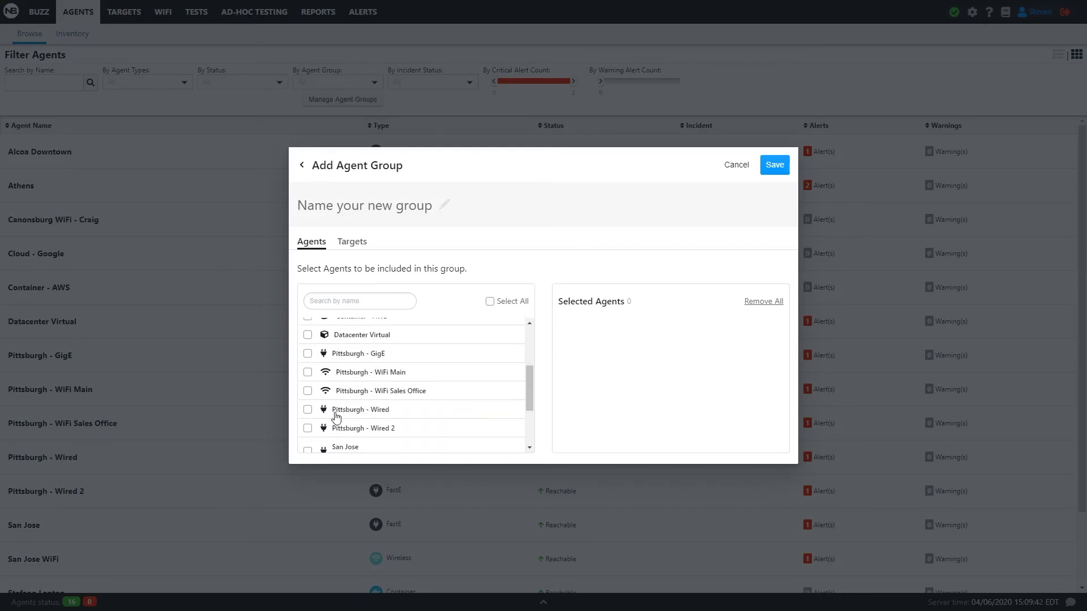
{"action": "left_click", "coordinate": [307, 372]}
{"action": "left_click", "coordinate": [307, 390]}
{"action": "scroll", "coordinate": [351, 391], "scroll_direction": "down", "scroll_amount": 2}
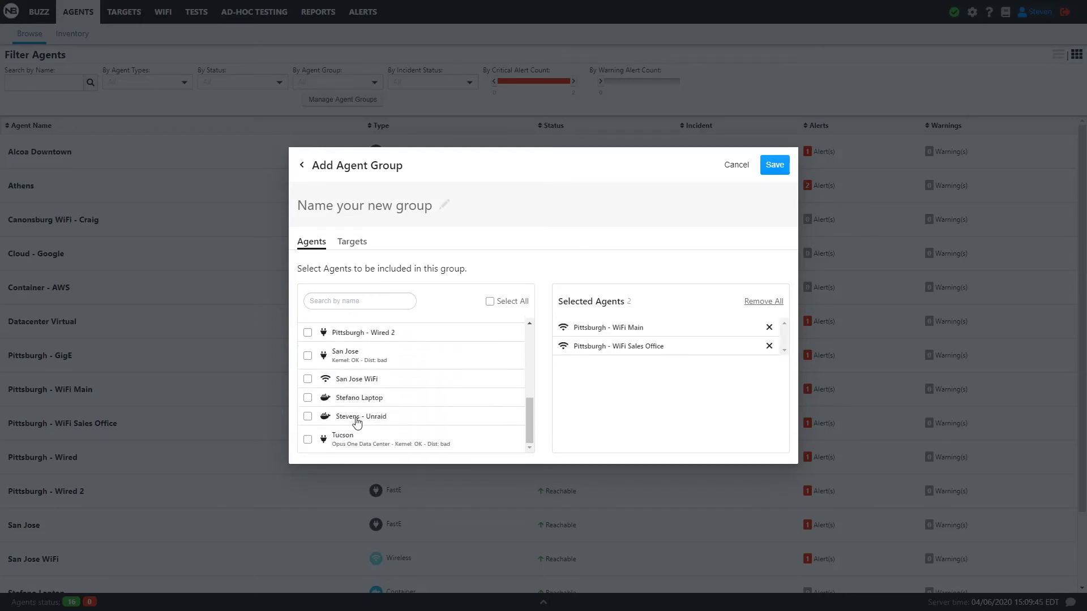
{"action": "left_click", "coordinate": [307, 418]}
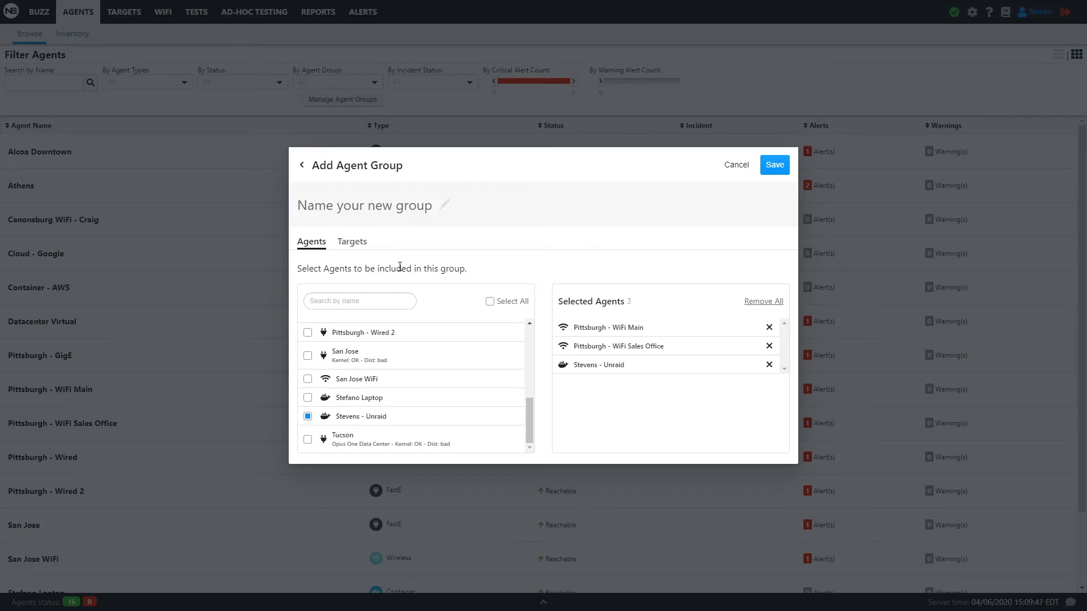
Assign the Google, Google Apps, Salesforce and Slack targets to the new agent group.
{"action": "left_click", "coordinate": [352, 242]}
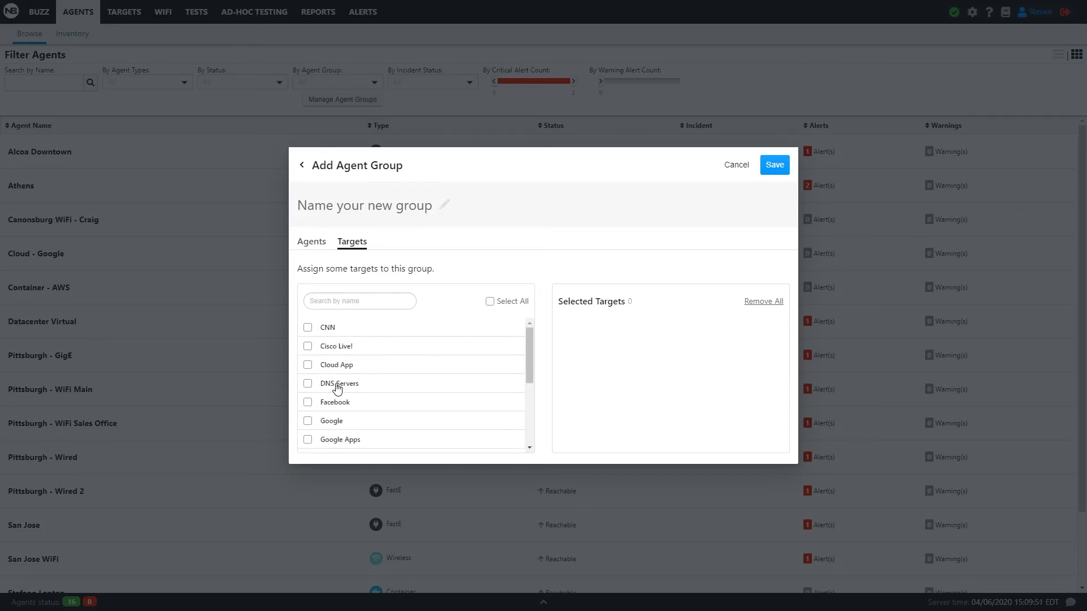
{"action": "left_click", "coordinate": [313, 242]}
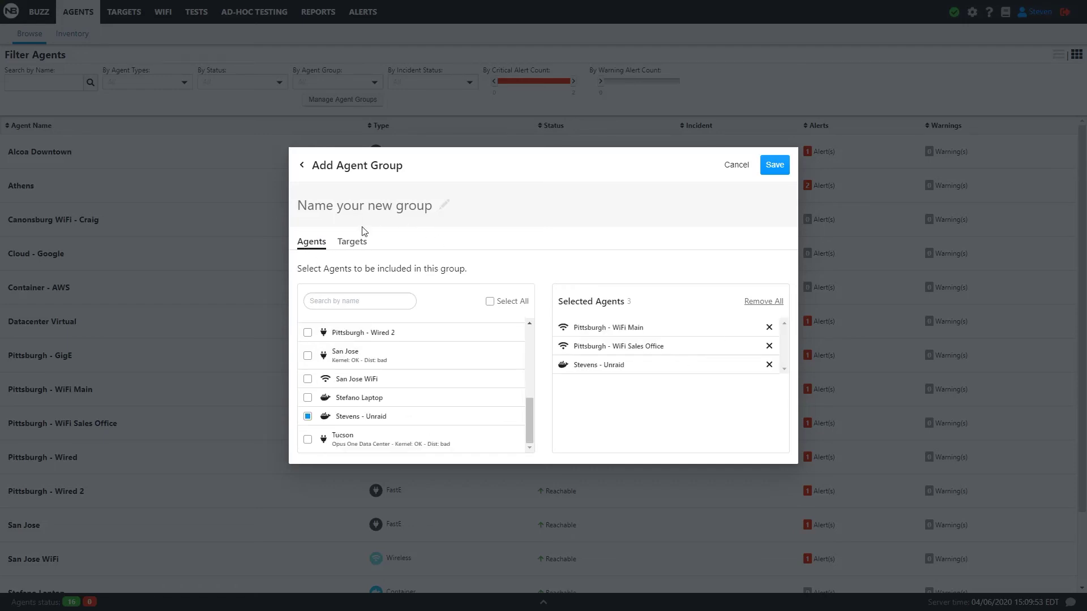
{"action": "left_click", "coordinate": [356, 243]}
{"action": "scroll", "coordinate": [332, 334], "scroll_direction": "down", "scroll_amount": 2}
{"action": "scroll", "coordinate": [339, 354], "scroll_direction": "up", "scroll_amount": 1}
{"action": "left_click", "coordinate": [307, 361]}
{"action": "left_click", "coordinate": [308, 380]}
{"action": "scroll", "coordinate": [367, 380], "scroll_direction": "down", "scroll_amount": 1}
{"action": "scroll", "coordinate": [308, 419], "scroll_direction": "down", "scroll_amount": 1}
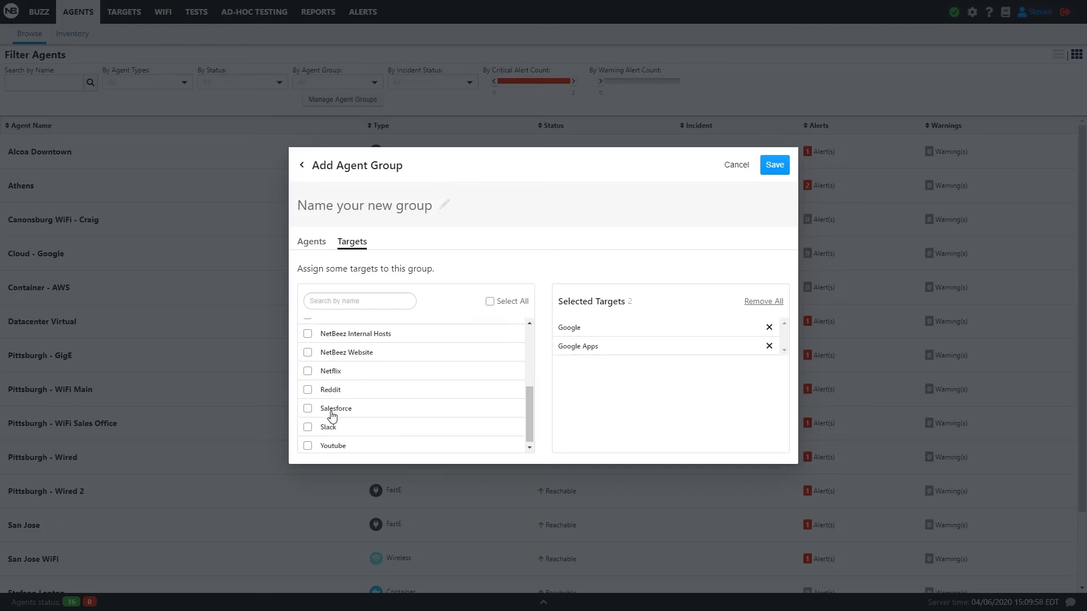
{"action": "left_click", "coordinate": [307, 406]}
{"action": "left_click", "coordinate": [308, 425]}
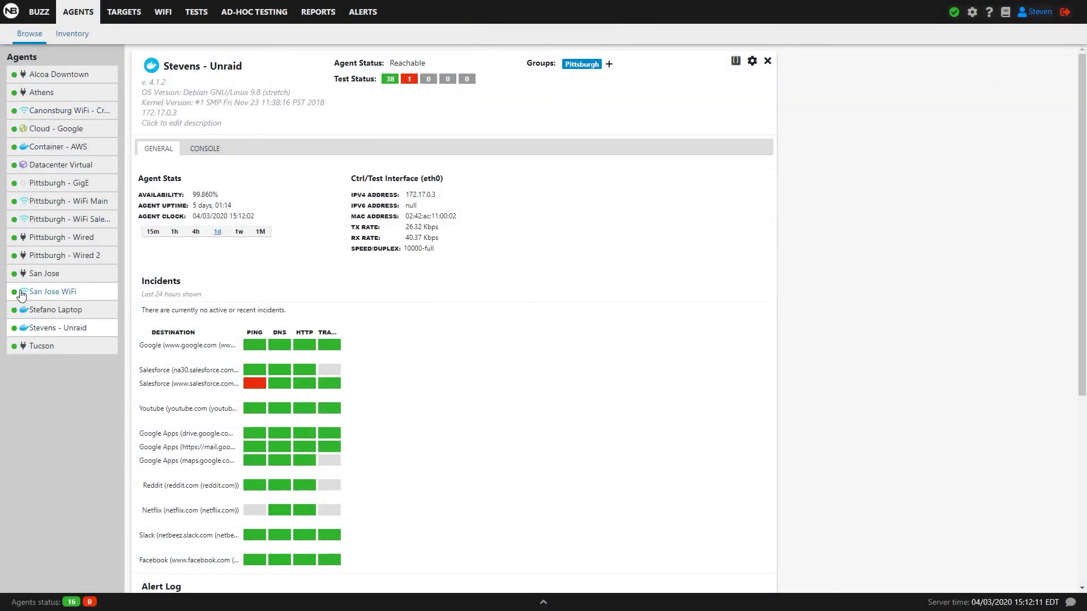
Open the wireless details of the Pittsburgh - WiFi Main agent and inspect the WiFi timing for 14:25.
{"action": "left_click", "coordinate": [51, 202]}
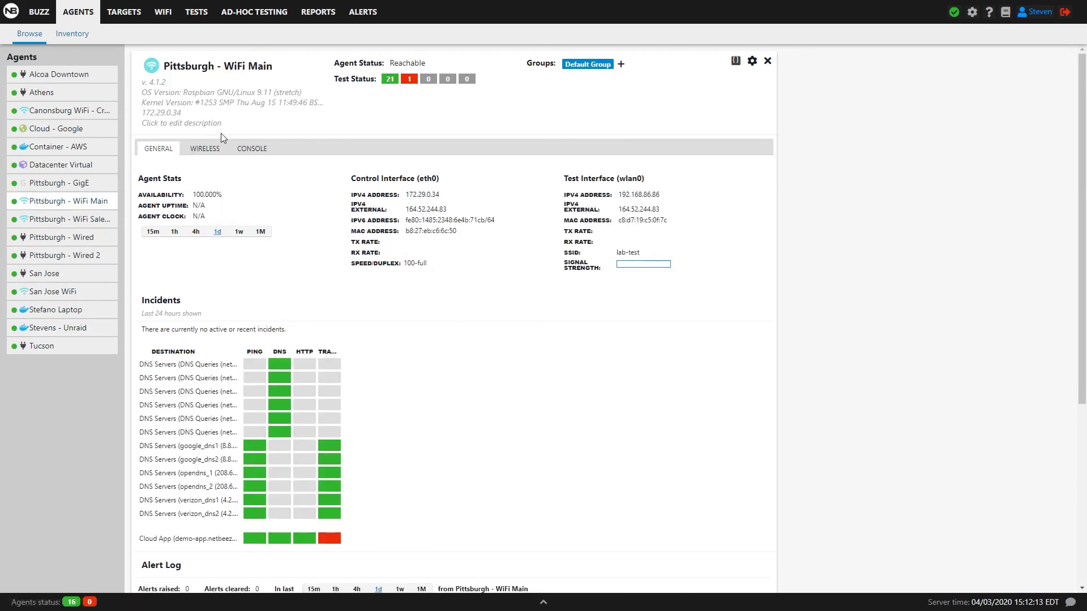
{"action": "left_click", "coordinate": [204, 149]}
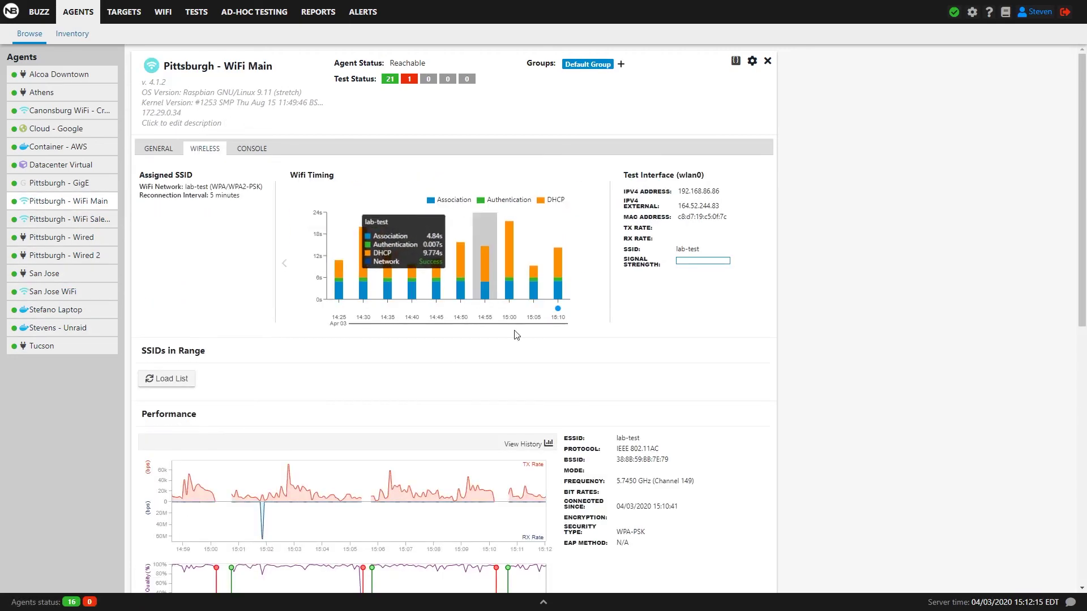
{"action": "mouse_move", "coordinate": [330, 283]}
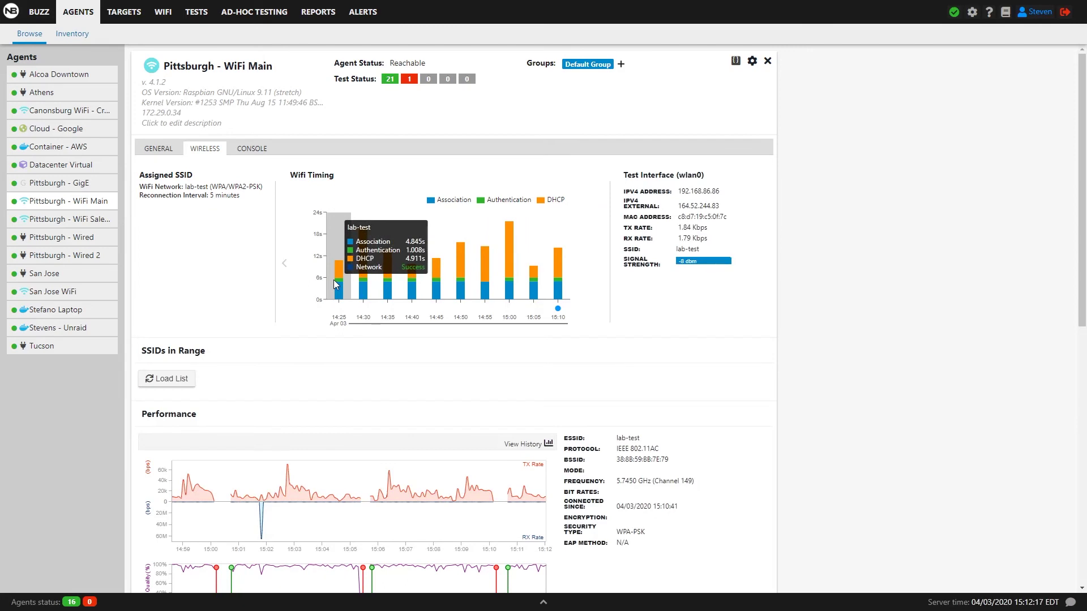
Compare the WiFi timing bars for 14:35 and 14:45, and open the history of the agent's wireless performance.
{"action": "mouse_move", "coordinate": [364, 280]}
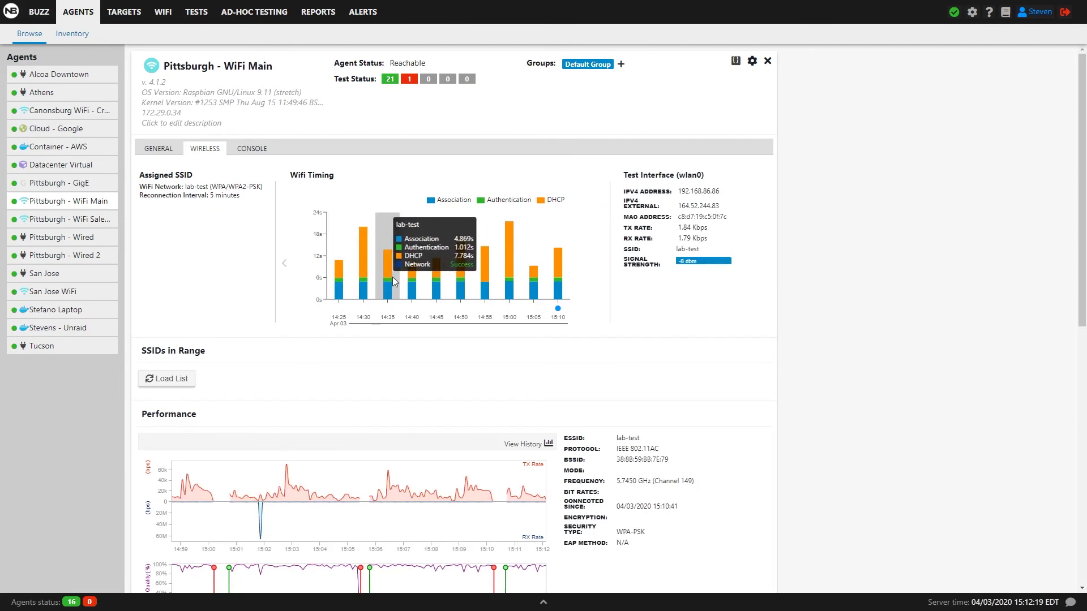
{"action": "mouse_move", "coordinate": [427, 275]}
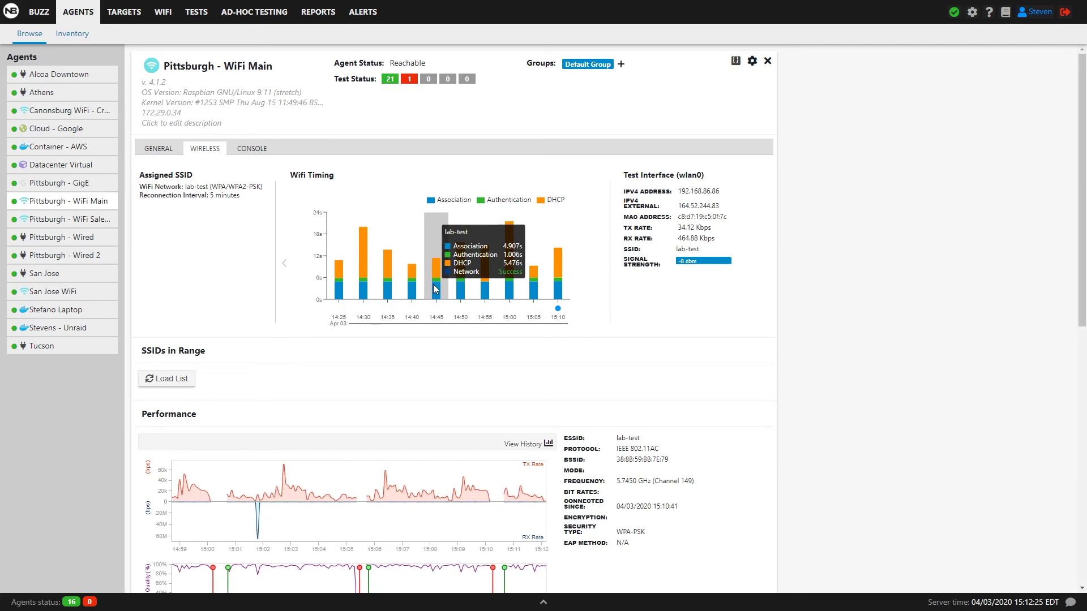
{"action": "scroll", "coordinate": [433, 284], "scroll_direction": "down", "scroll_amount": 1}
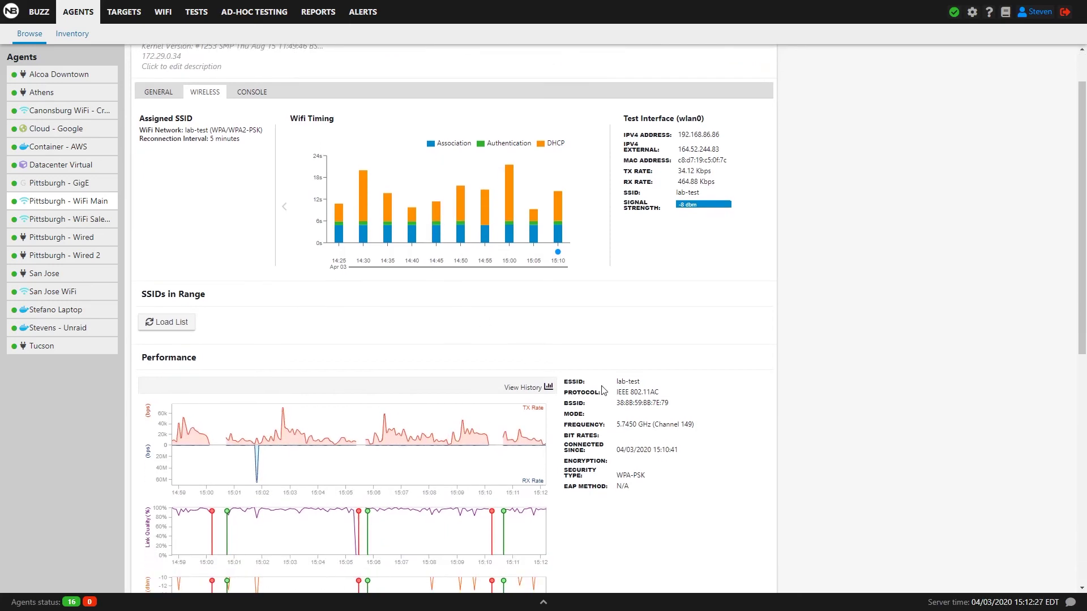
{"action": "left_click", "coordinate": [544, 382]}
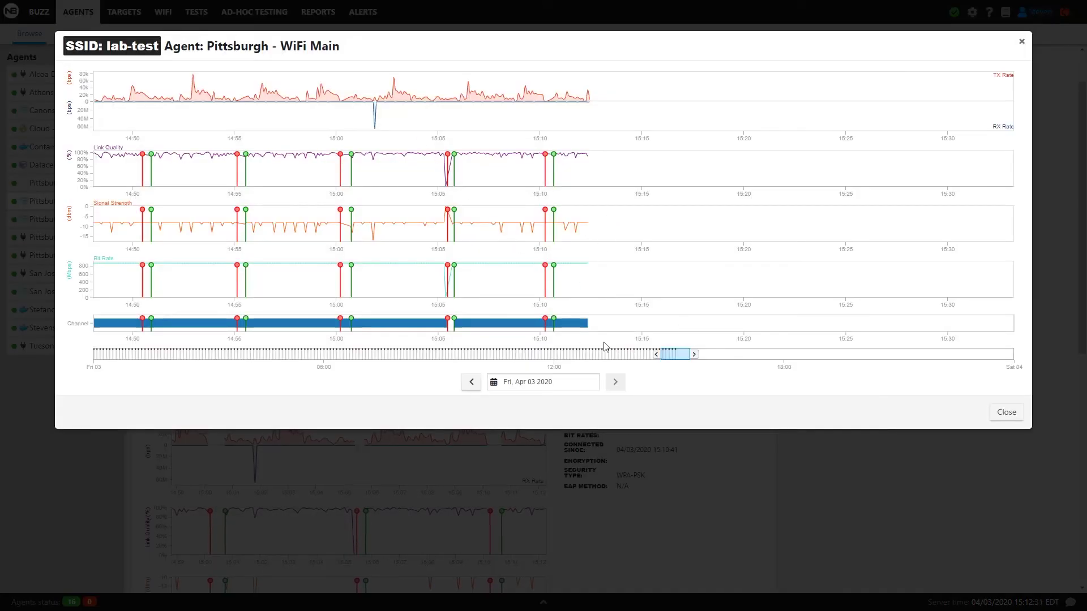
Inspect the link quality history, and set the displayed time range to run from midnight to about 03:40 on April 3.
{"action": "mouse_move", "coordinate": [239, 158]}
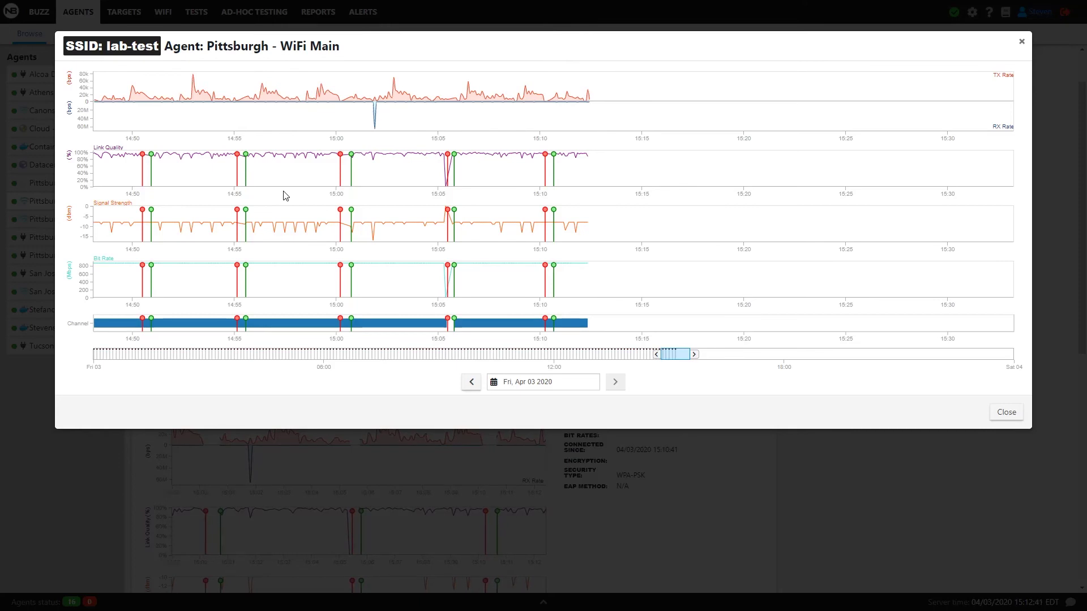
{"action": "left_click_drag", "start_coordinate": [666, 354], "coordinate": [22, 346]}
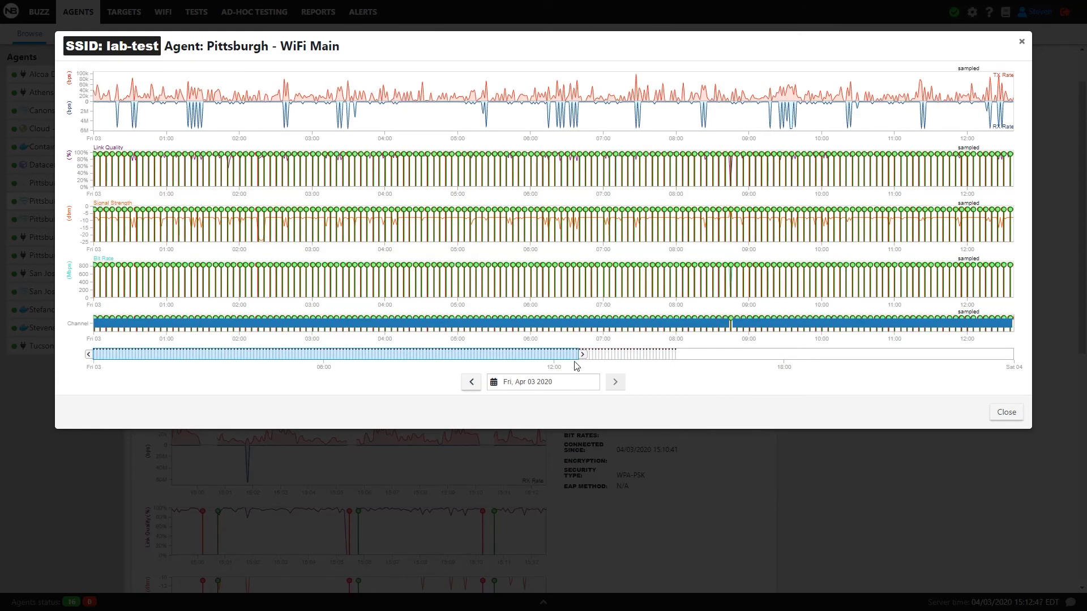
{"action": "left_click_drag", "start_coordinate": [583, 355], "coordinate": [237, 355]}
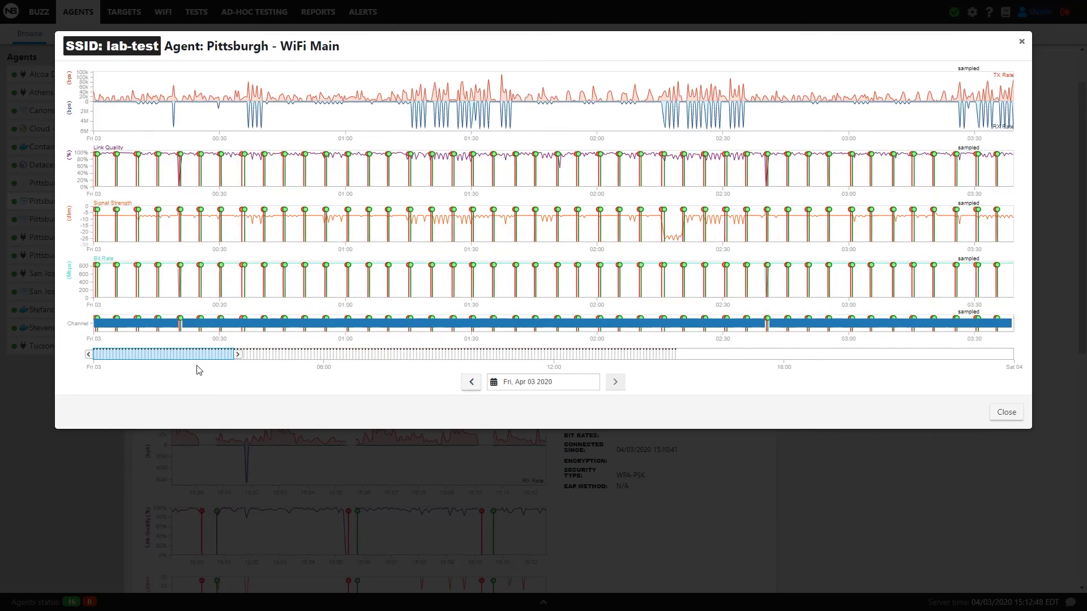